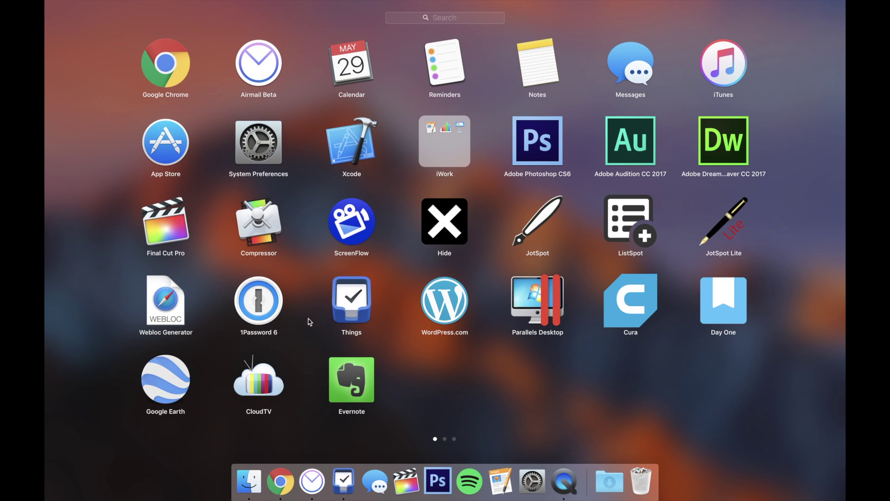
Open Things and look through the Today, Upcoming, Anytime and Someday lists
left_click(318, 289)
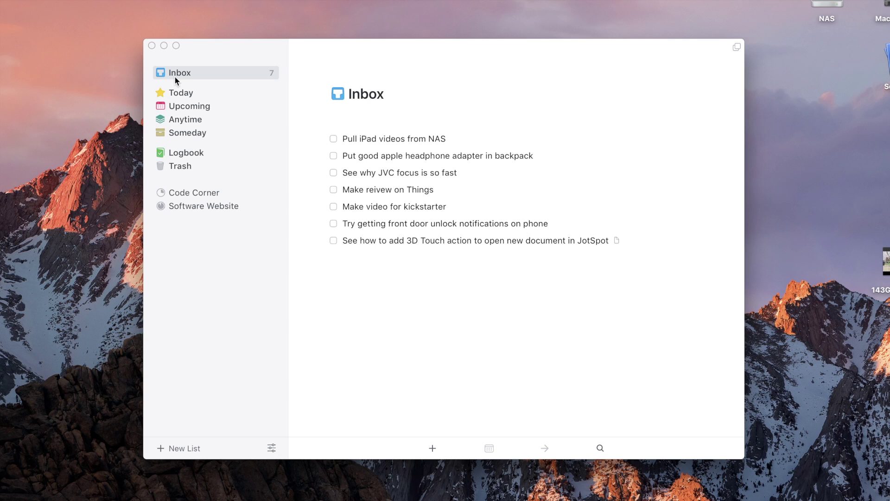
left_click(202, 94)
left_click(203, 108)
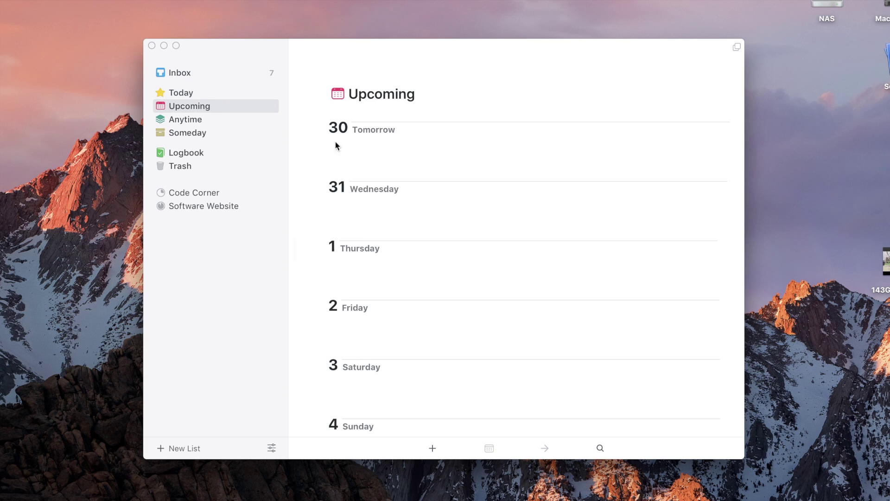
left_click(177, 117)
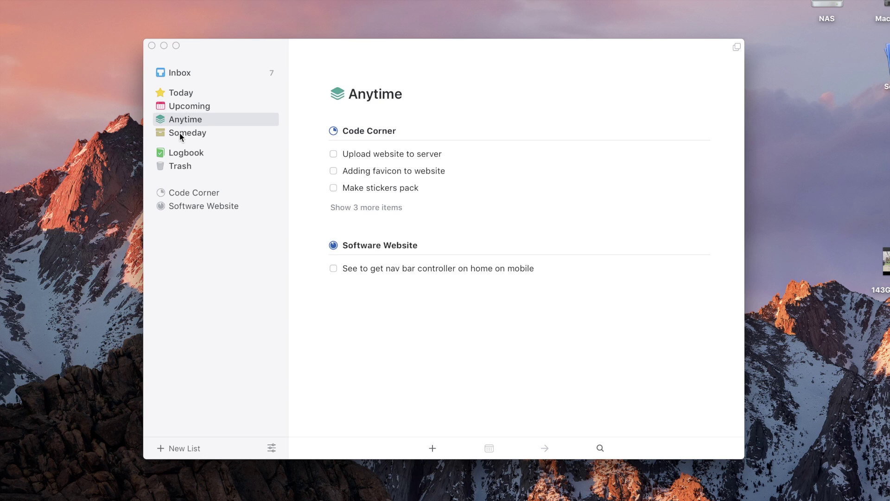
left_click(180, 132)
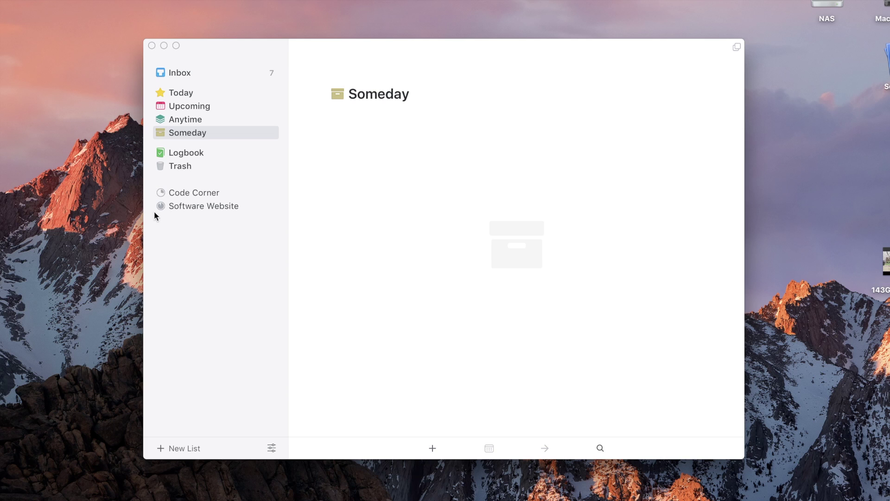
View the Code Corner and Software Website projects, and check the available project actions and new list options
left_click(185, 192)
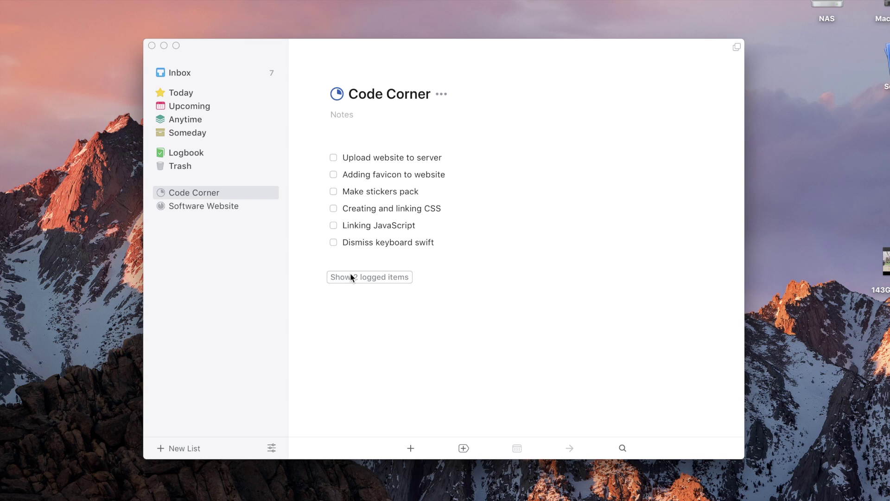
left_click(187, 204)
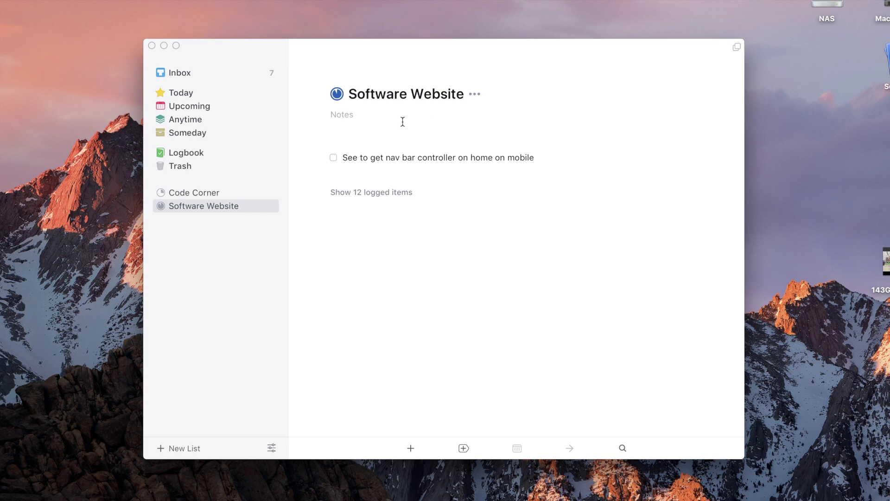
left_click(474, 95)
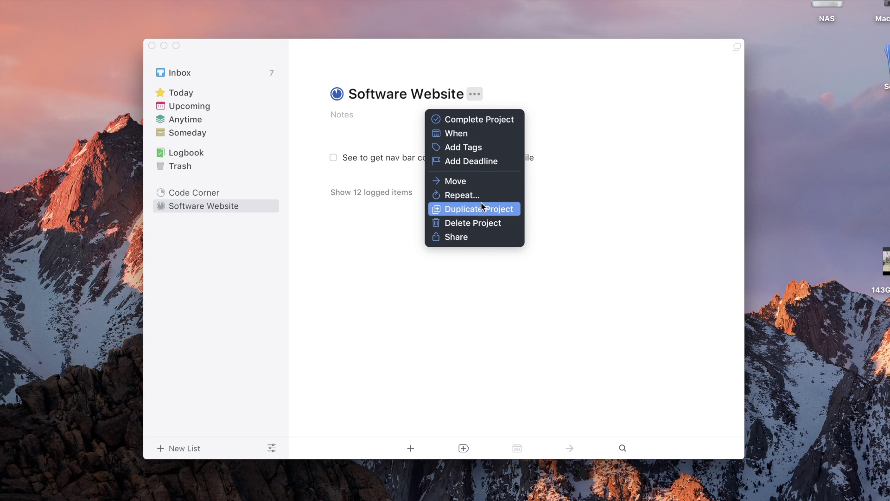
left_click(354, 283)
left_click(177, 449)
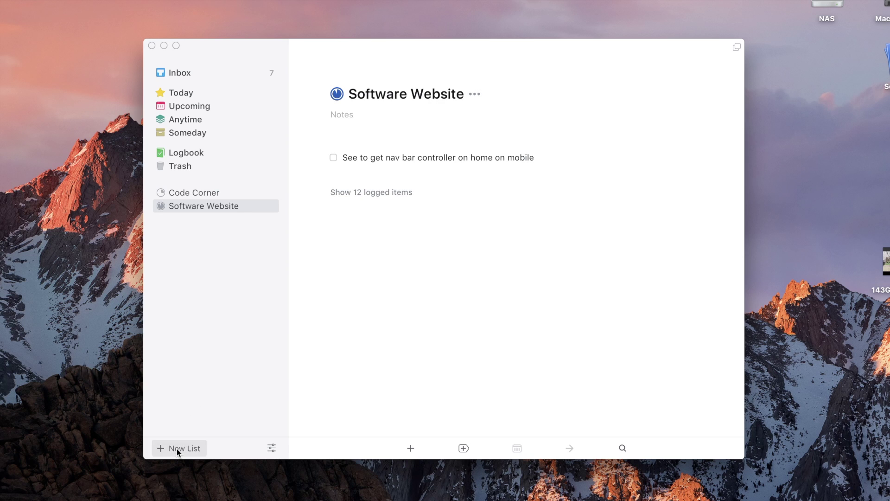
left_click(380, 399)
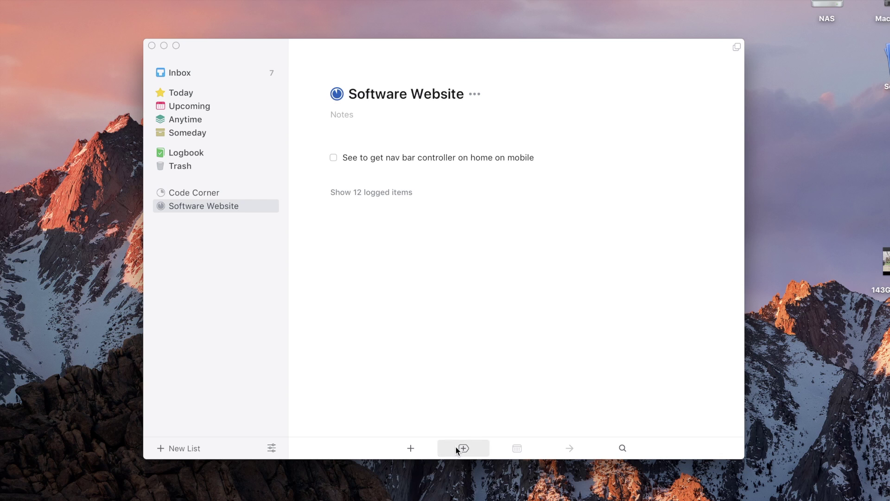
Add a heading named "Server" to the Software Website project
left_click(455, 446)
type("Server")
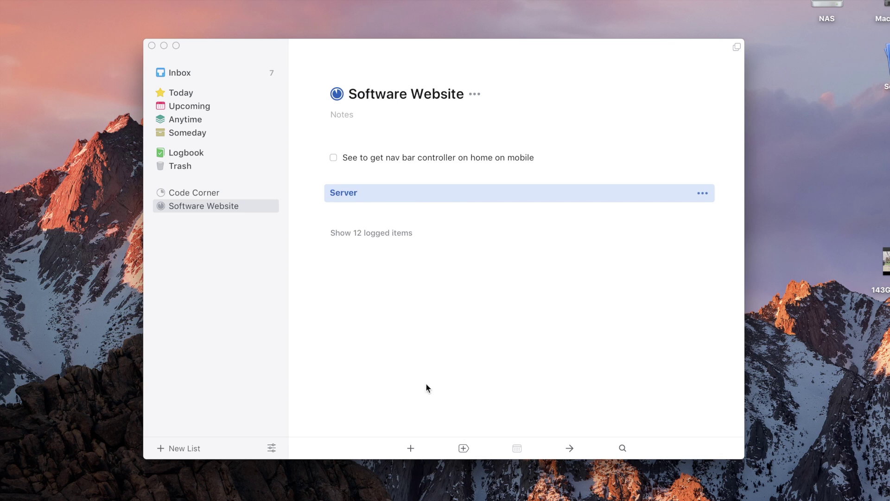
left_click(426, 385)
Add a to-do named "Test" to the Software Website project and move it under the Server heading
left_click(410, 448)
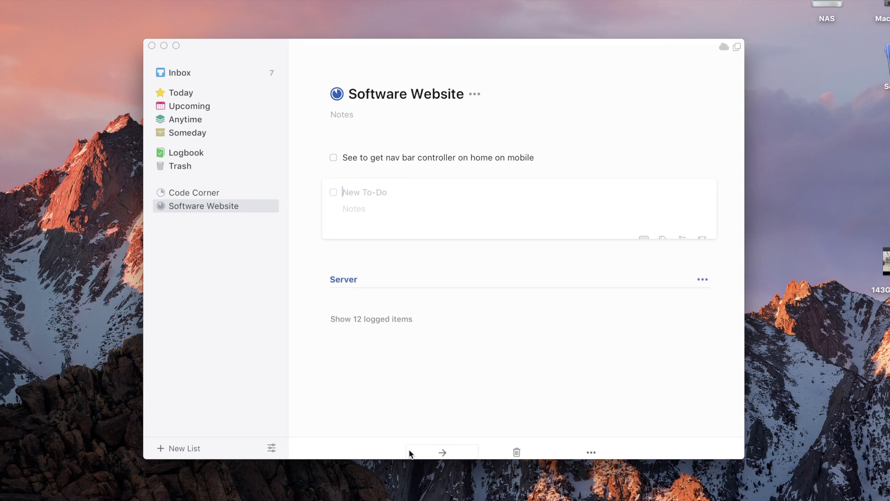
type("Test")
key("Return")
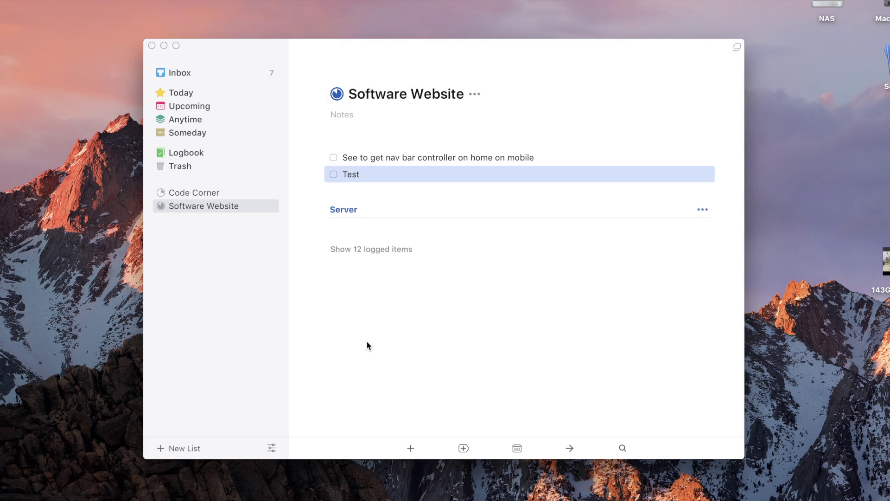
left_click_drag(360, 175, 366, 218)
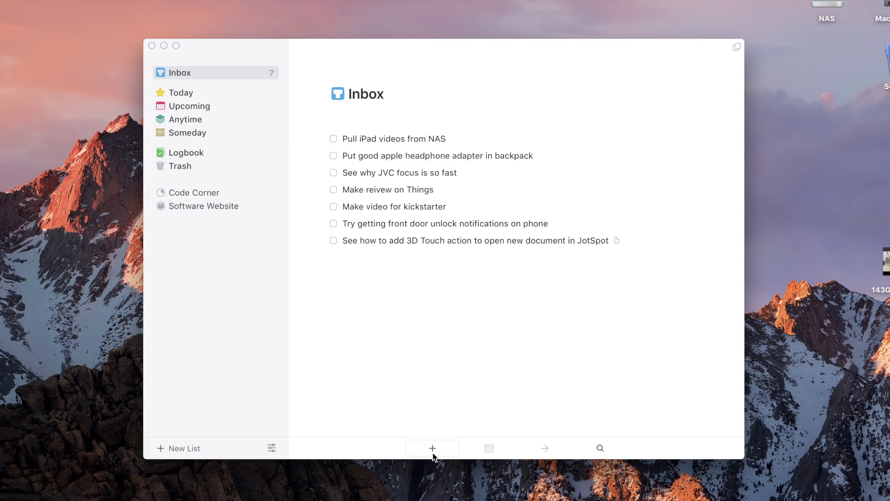
Create a to-do named "Test" with the note "Notes!" in the Inbox
left_click(432, 451)
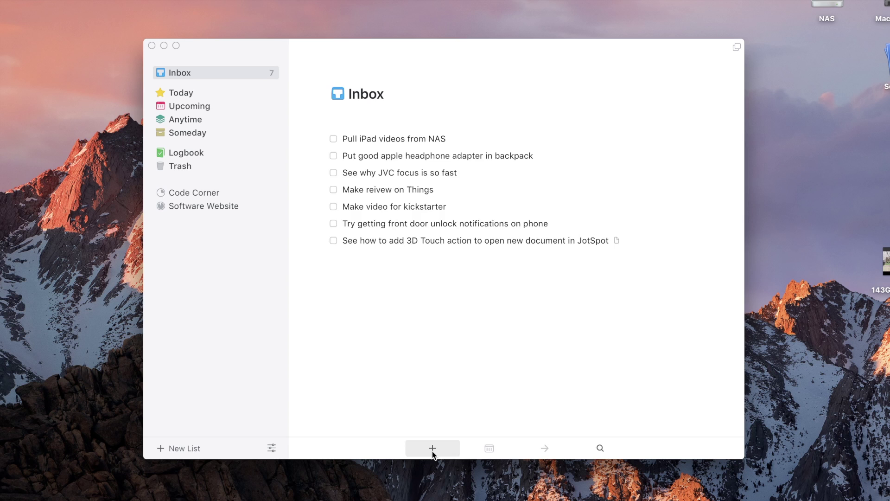
left_click(432, 448)
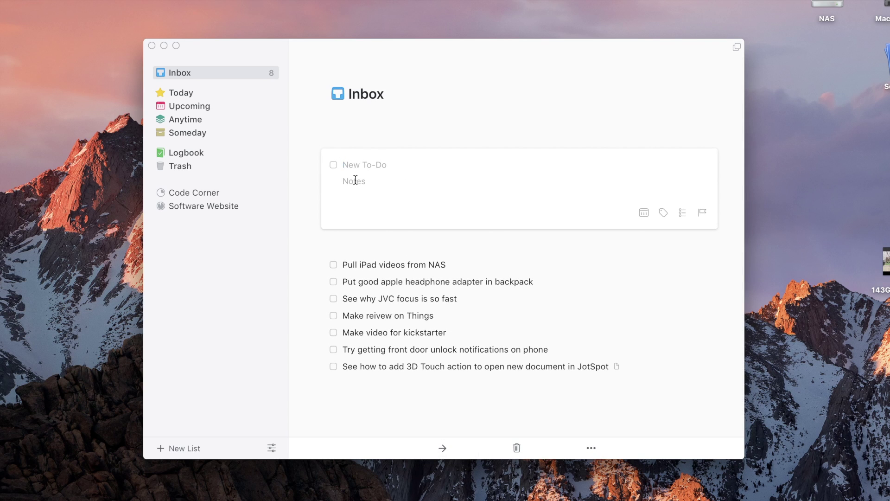
type("Test")
key("Tab")
type("Notes!")
Look at the scheduling, tag and deadline options of the Test to-do without setting any
key("super+s")
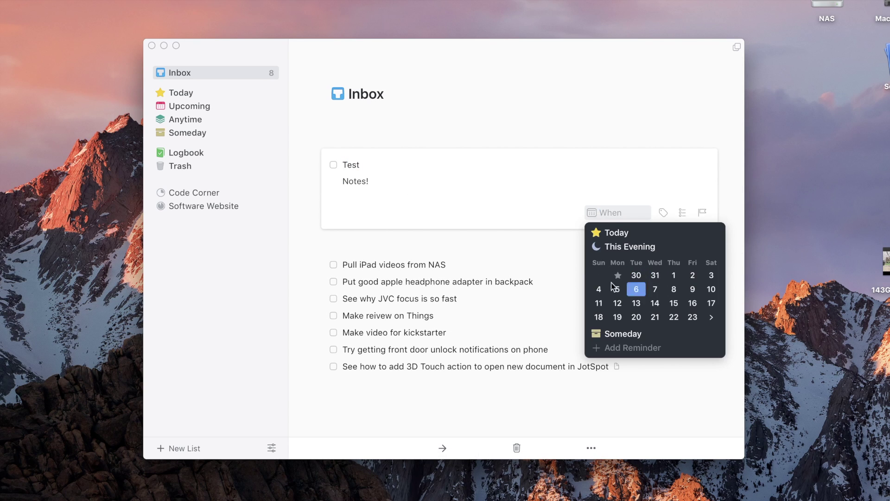
left_click(449, 199)
left_click(663, 212)
scroll(647, 260, "down", 2)
left_click(702, 212)
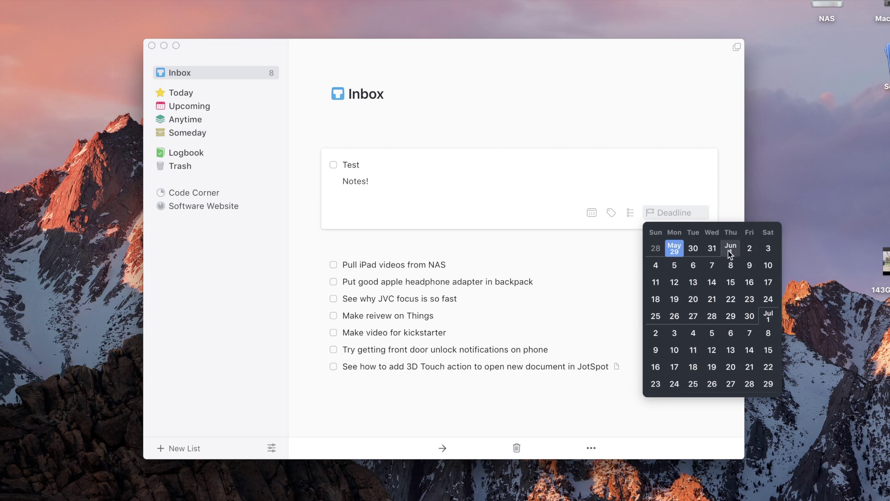
left_click(683, 215)
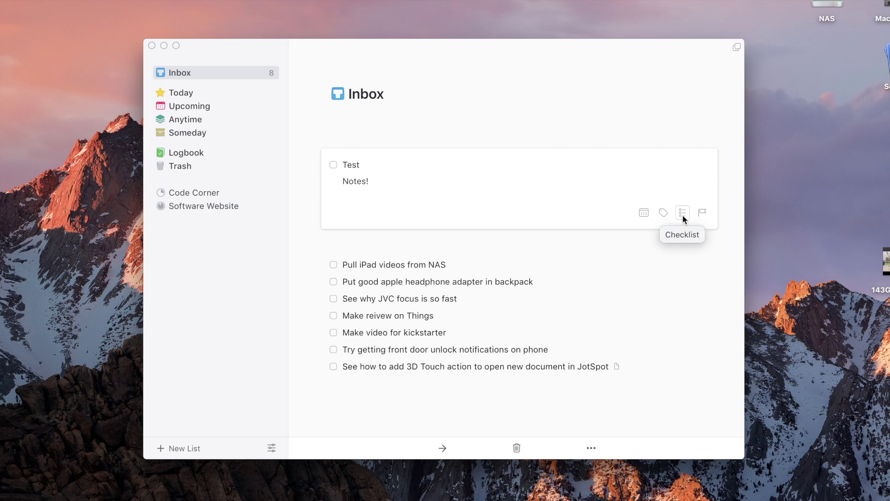
Add a checklist with items 1, 2 and 3 to the Test to-do, tick off items, and complete the to-do
left_click(683, 216)
type("1 2 3")
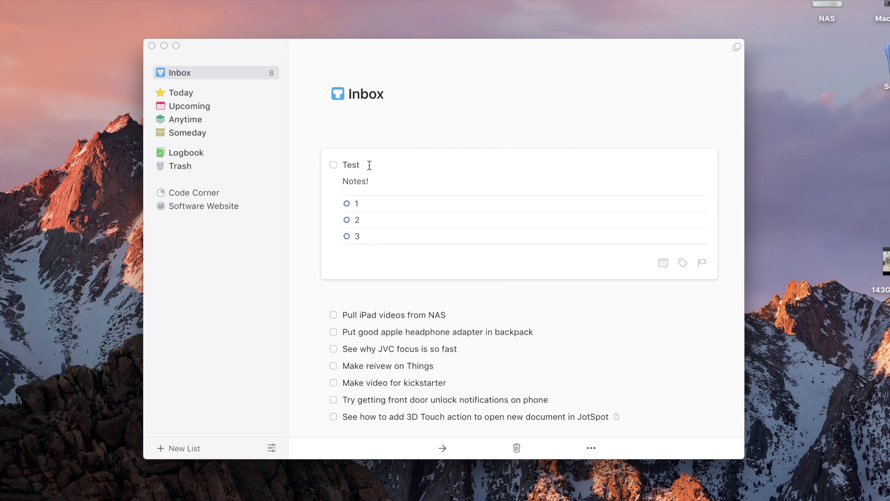
left_click(346, 203)
left_click(320, 126)
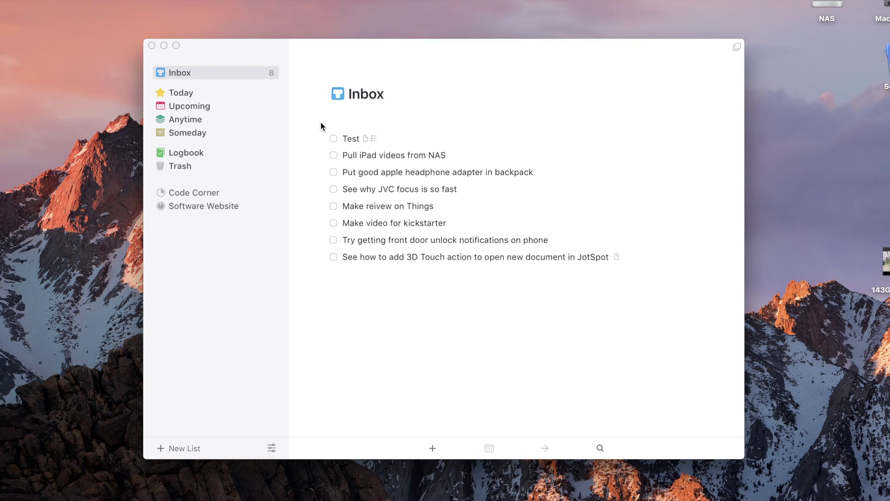
double_click(350, 143)
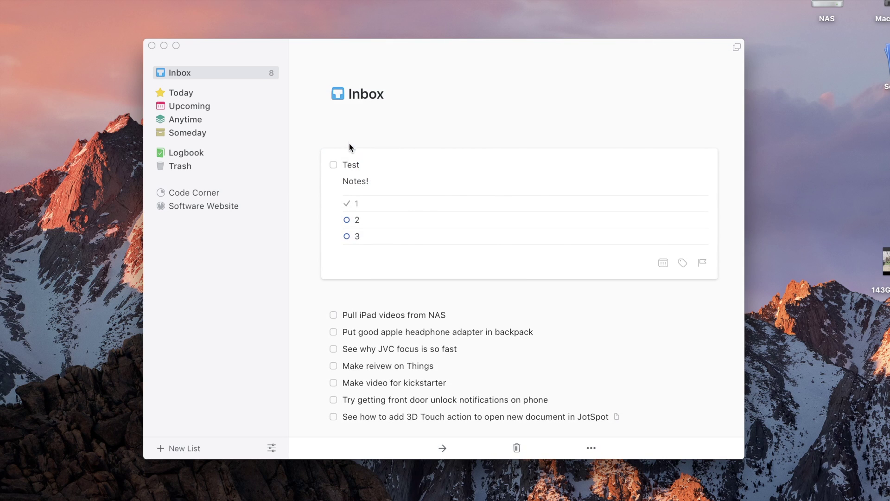
left_click(347, 221)
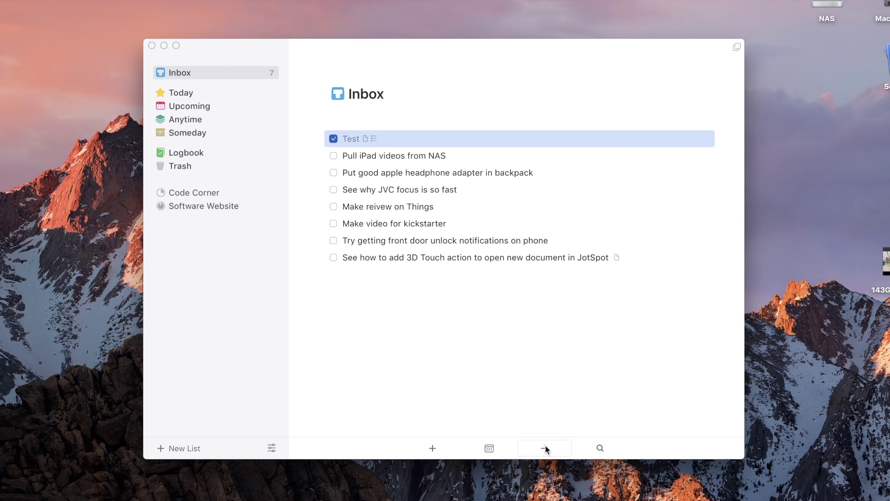
Look at the move destinations for the Test to-do and the extra actions for "Pull iPad videos from NAS"
left_click(545, 447)
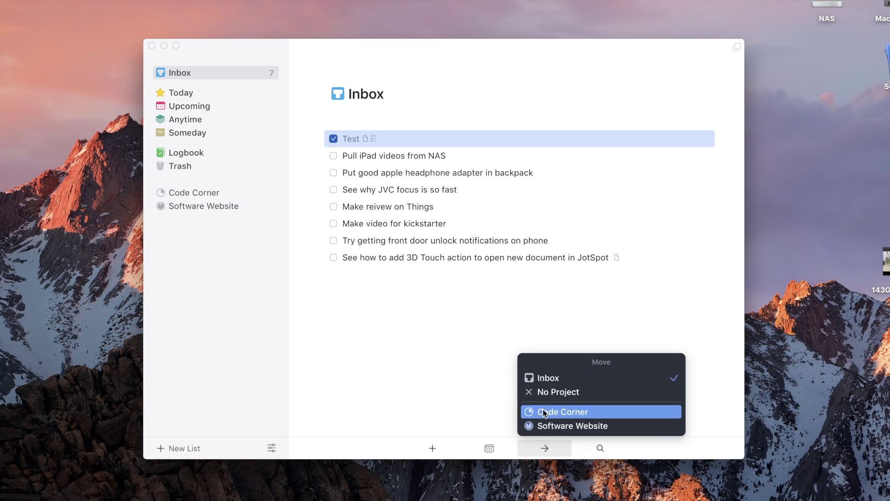
left_click(478, 412)
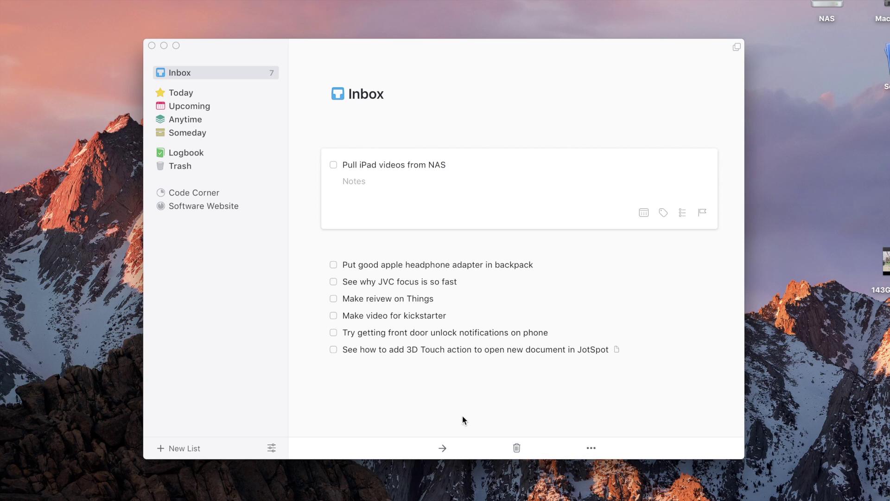
left_click(598, 447)
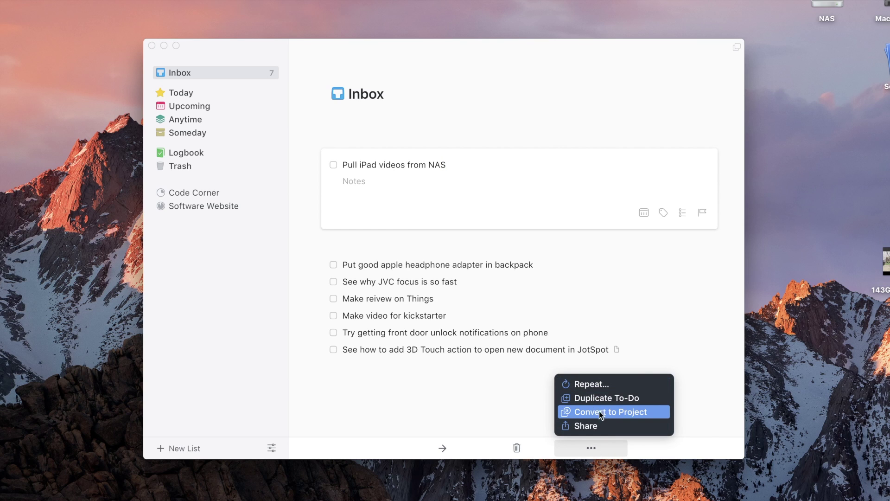
left_click(496, 419)
Close and reopen the Things window twice, returning to the Inbox each time
left_click(152, 45)
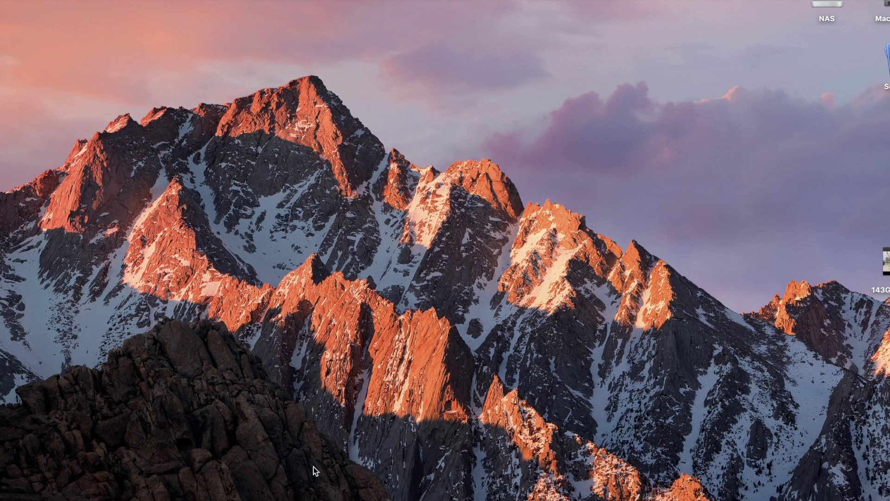
left_click(176, 499)
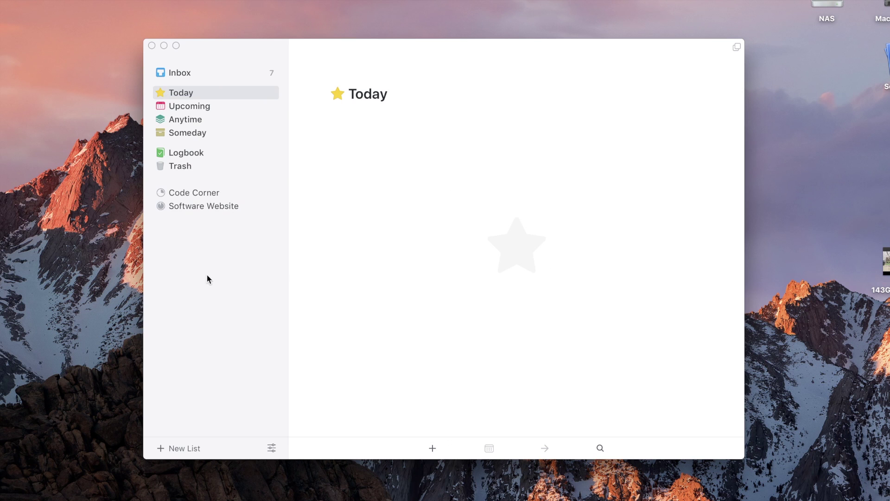
left_click(222, 72)
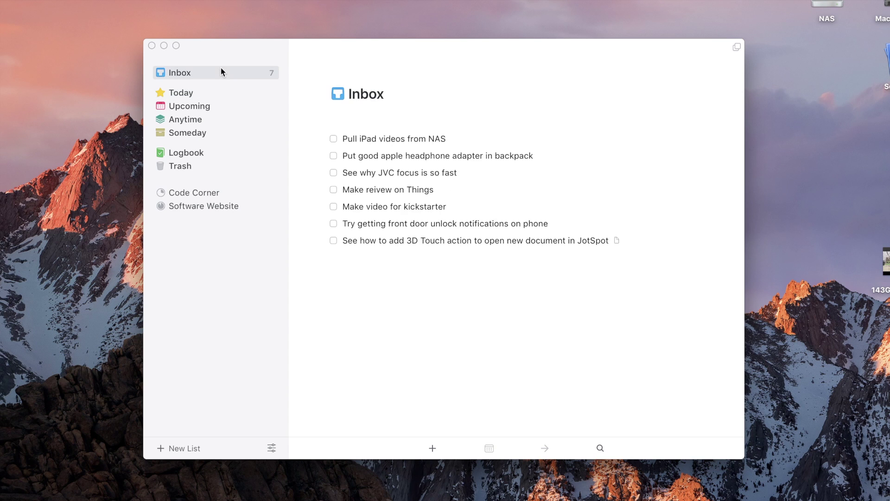
left_click(152, 45)
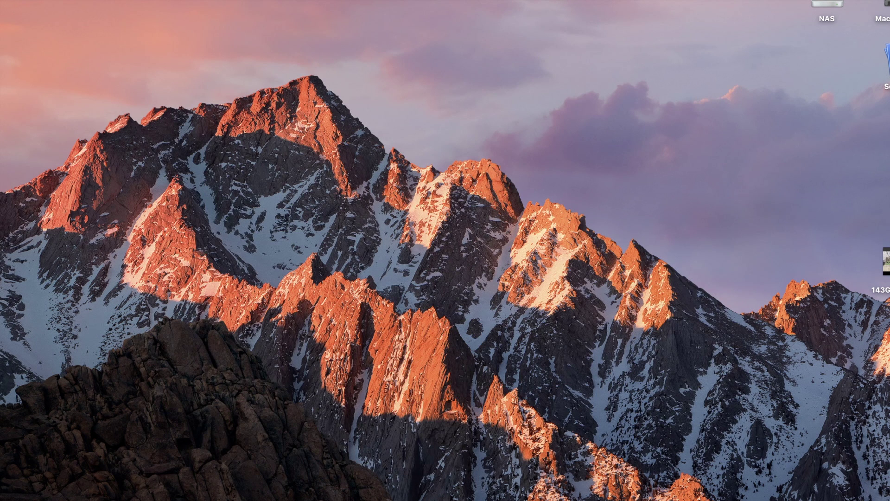
left_click(287, 499)
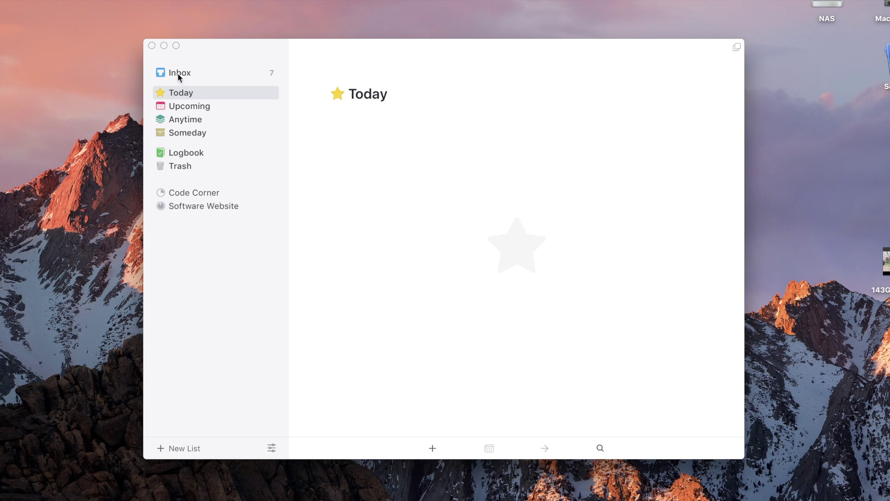
left_click(177, 73)
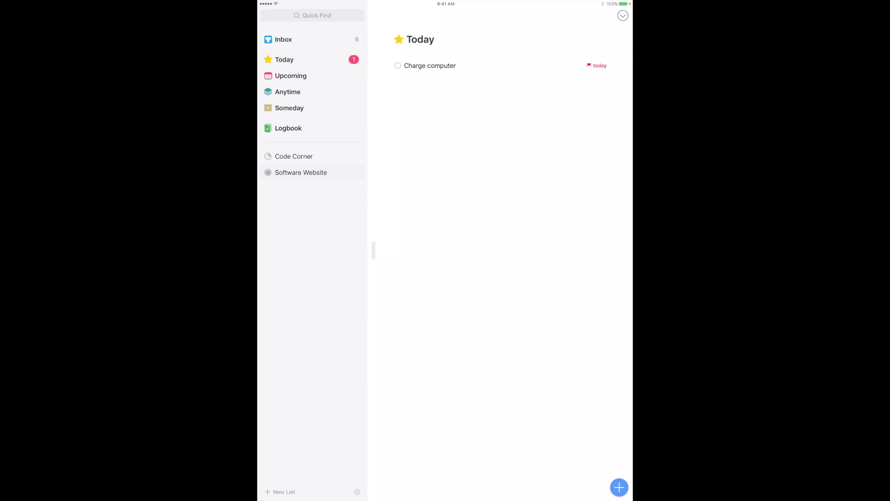
In Things on the iPad, view the Software Website project, return to the Inbox and try out the movable new to-do control
left_click(301, 172)
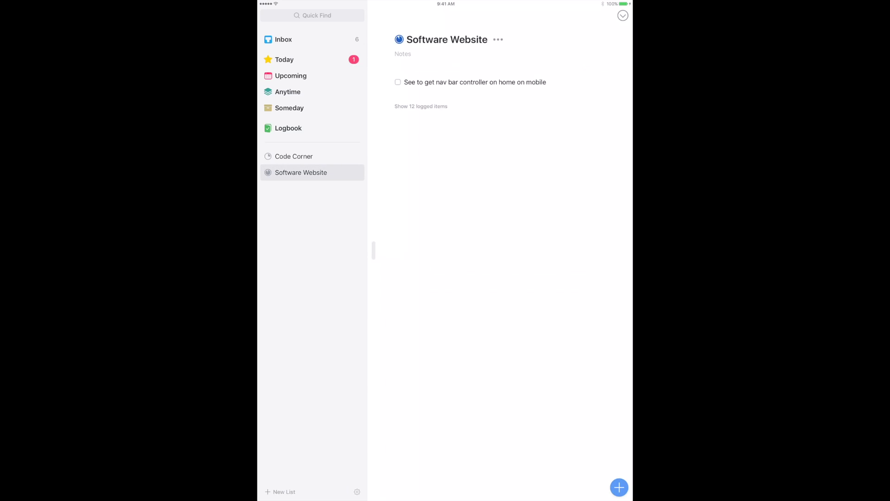
left_click(297, 39)
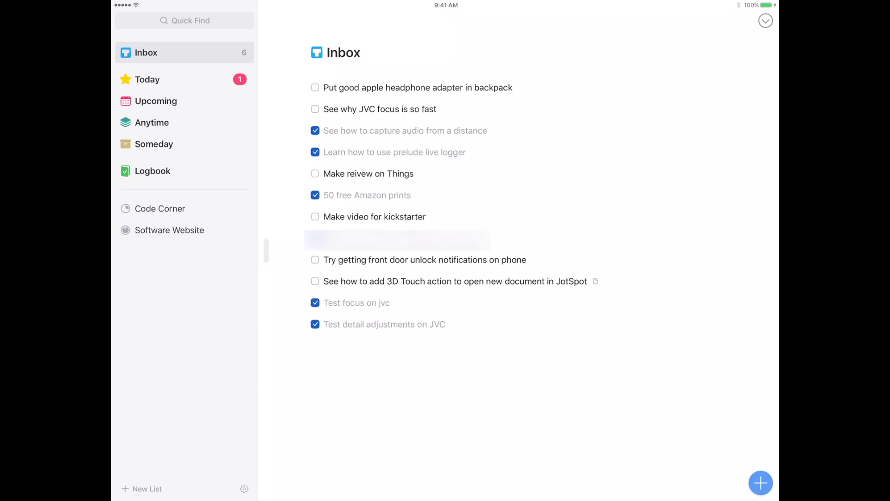
mouse_move(764, 485)
left_mouse_down()
mouse_move(610, 384)
mouse_move(481, 320)
mouse_move(459, 160)
mouse_move(408, 314)
mouse_move(308, 421)
mouse_move(276, 483)
mouse_move(308, 392)
mouse_move(177, 193)
mouse_move(150, 89)
mouse_move(163, 223)
mouse_move(159, 116)
mouse_move(175, 255)
mouse_move(199, 255)
mouse_move(510, 360)
mouse_move(700, 441)
mouse_move(763, 485)
left_mouse_up()
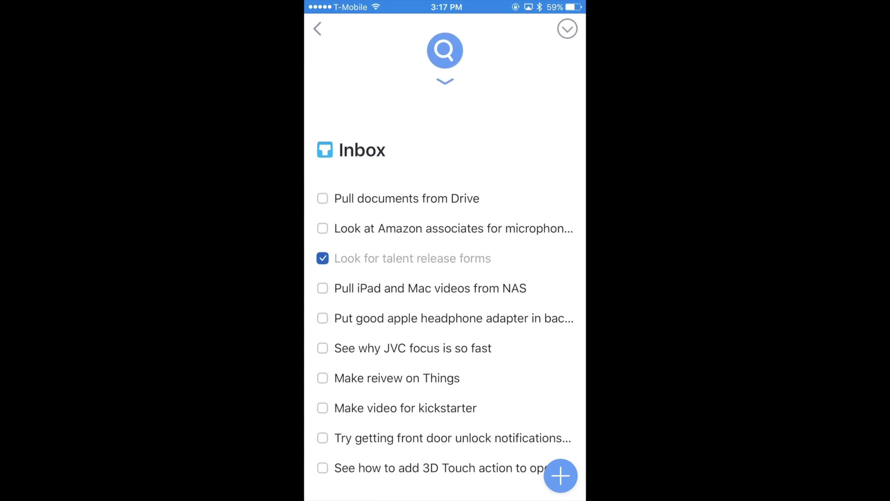
In Things on the iPhone, look at the home-screen quick actions, the Inbox's pull-down search and its list options
left_click_drag(445, 199, 446, 297)
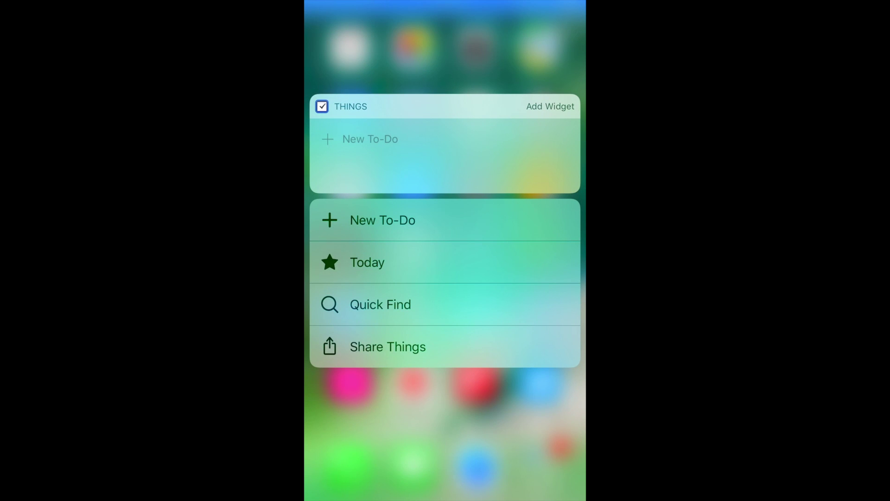
left_click(445, 305)
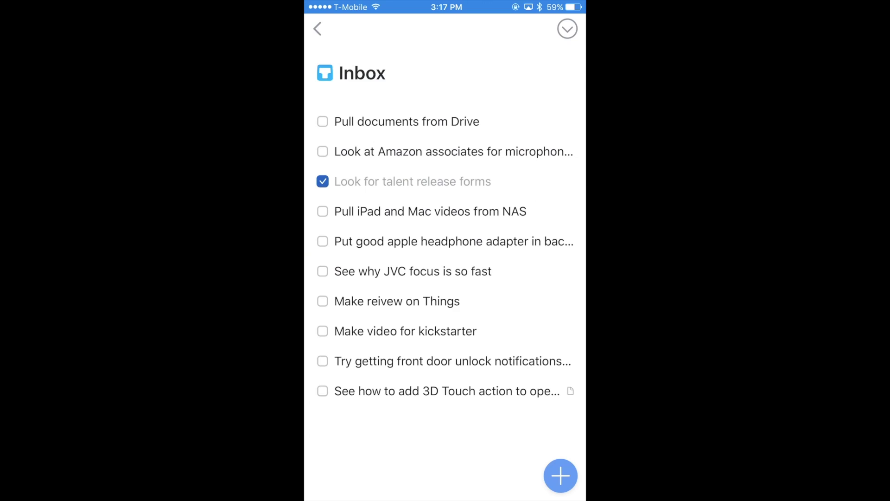
scroll(445, 256, "up", 2)
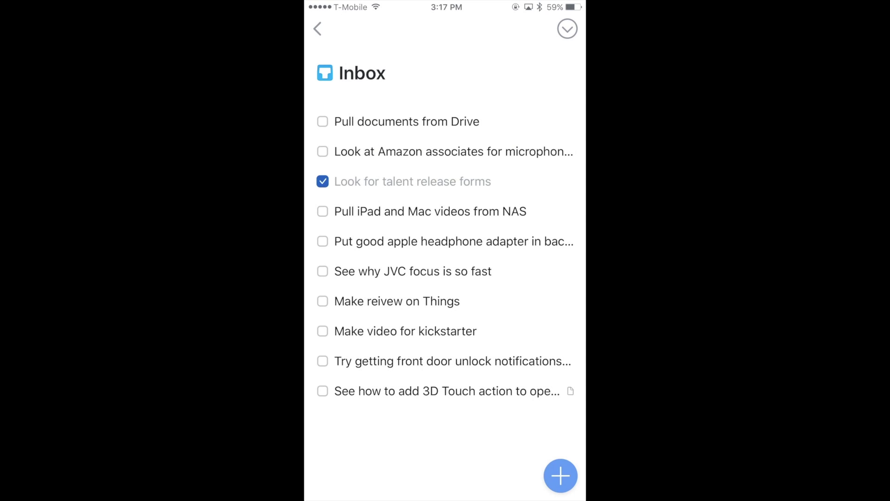
left_click(567, 29)
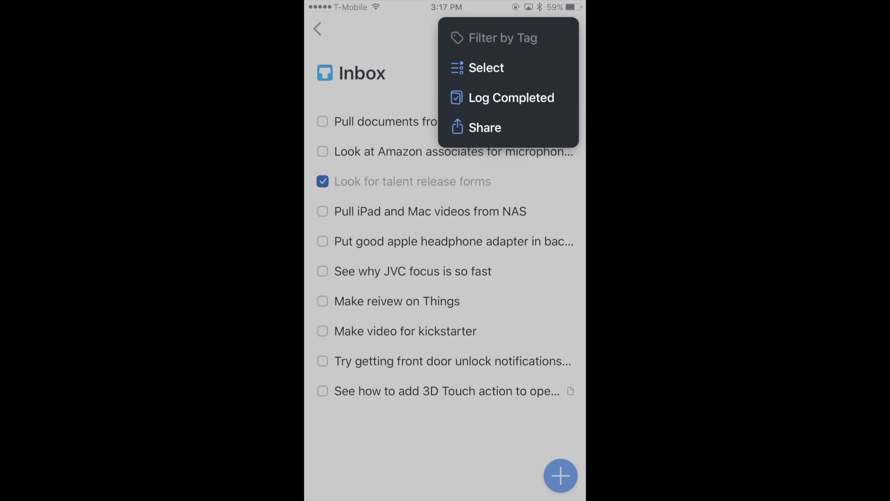